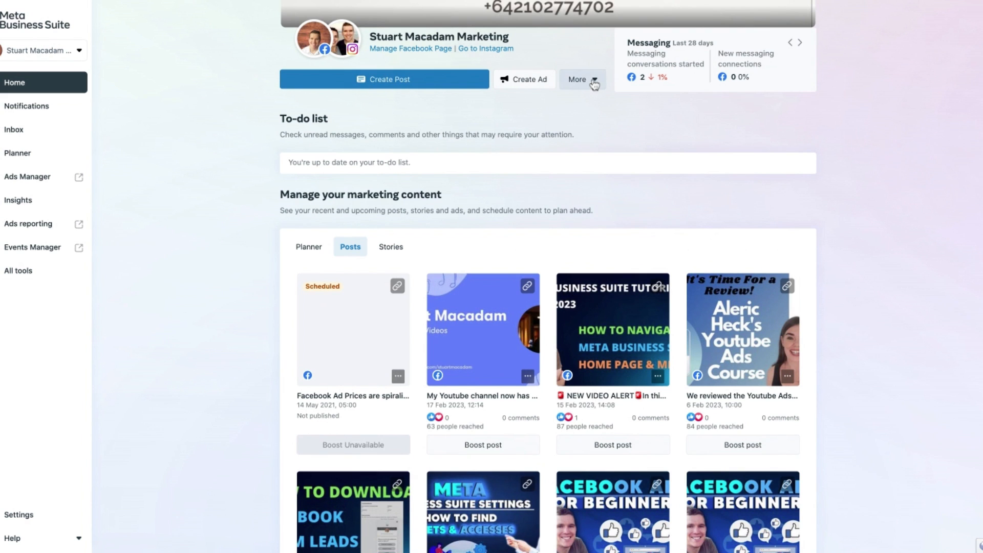
Start a new post and select both the Facebook Page and the linked Instagram account as its destinations
click(594, 82)
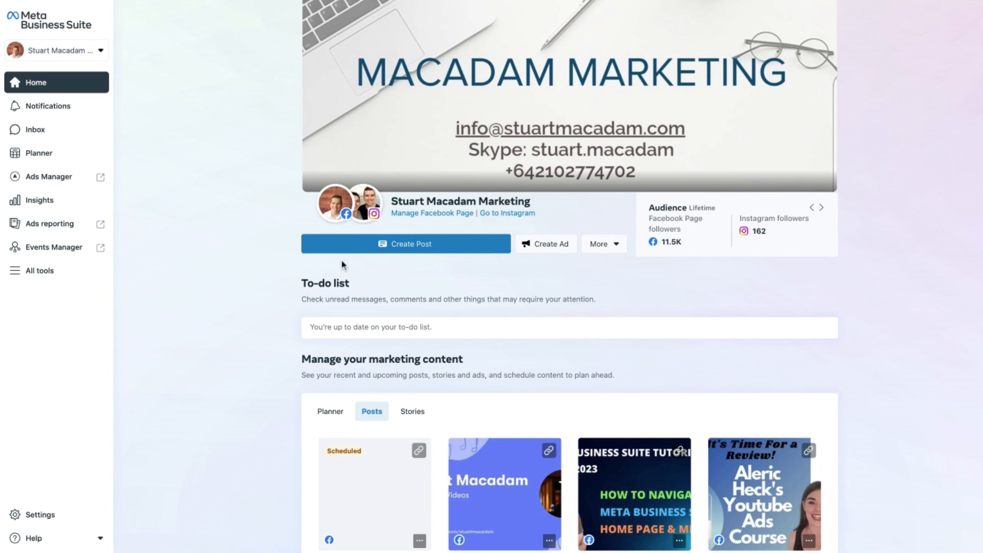
click(368, 250)
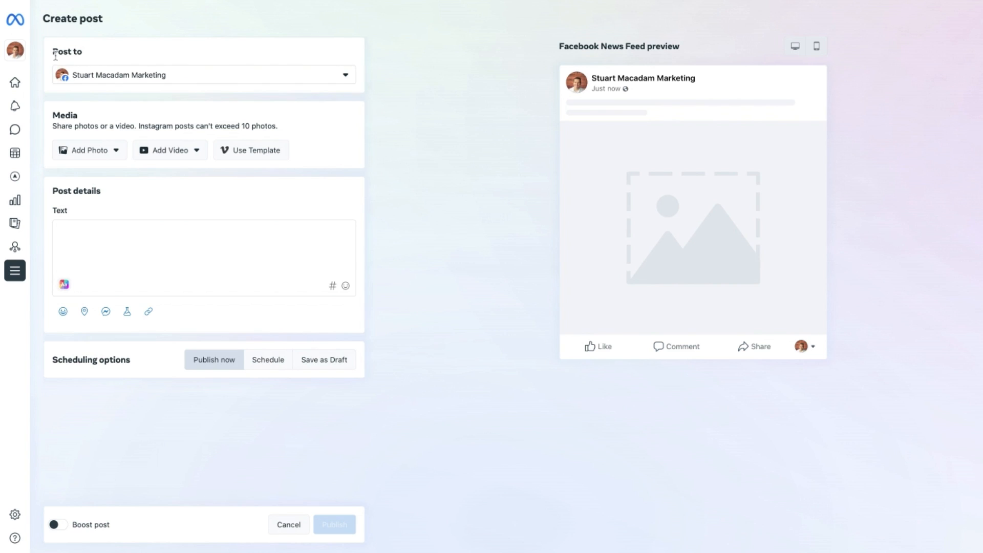
click(346, 78)
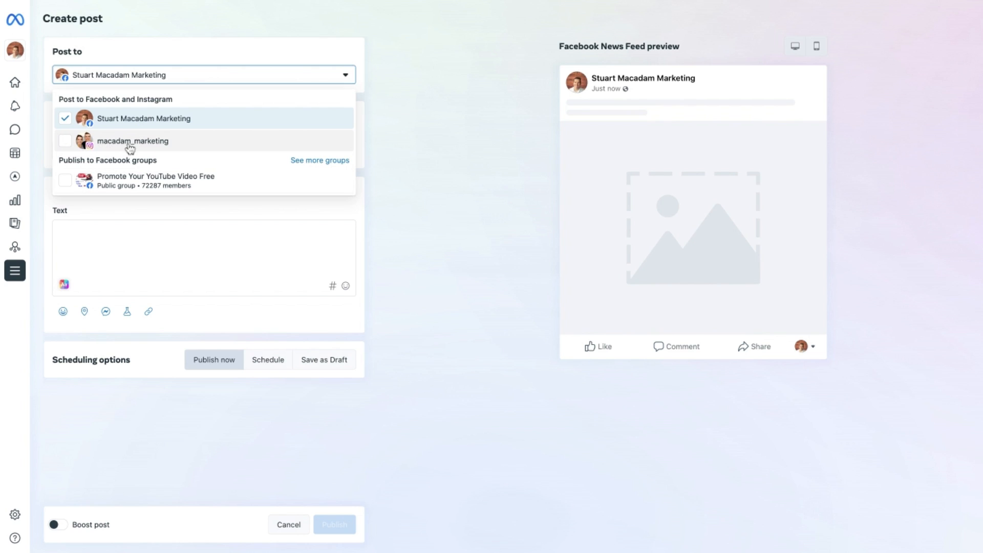
click(67, 142)
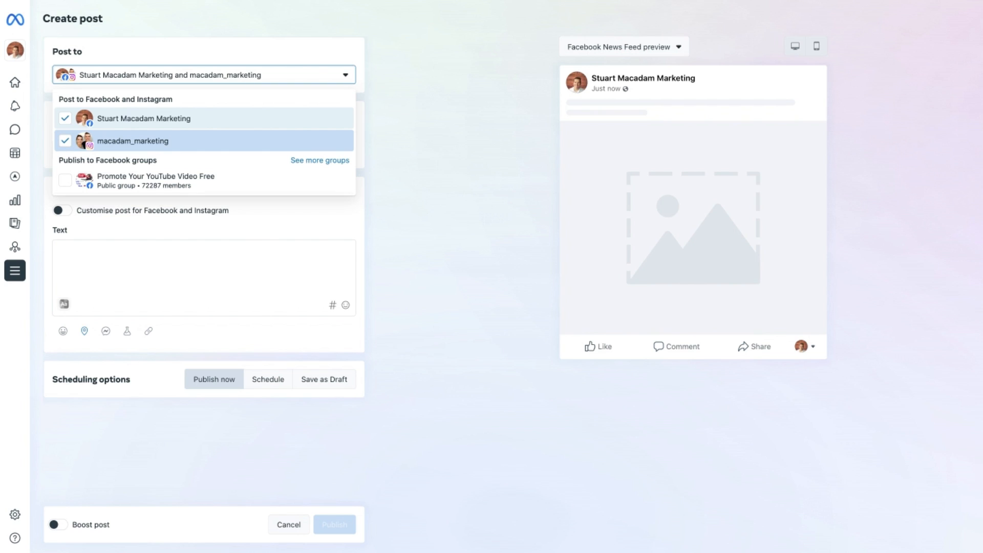
click(64, 122)
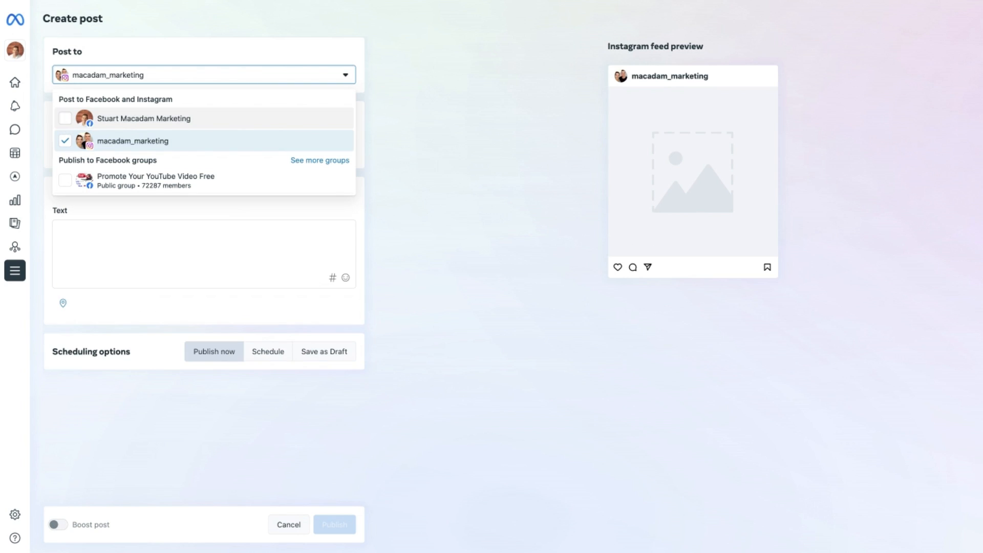
click(65, 121)
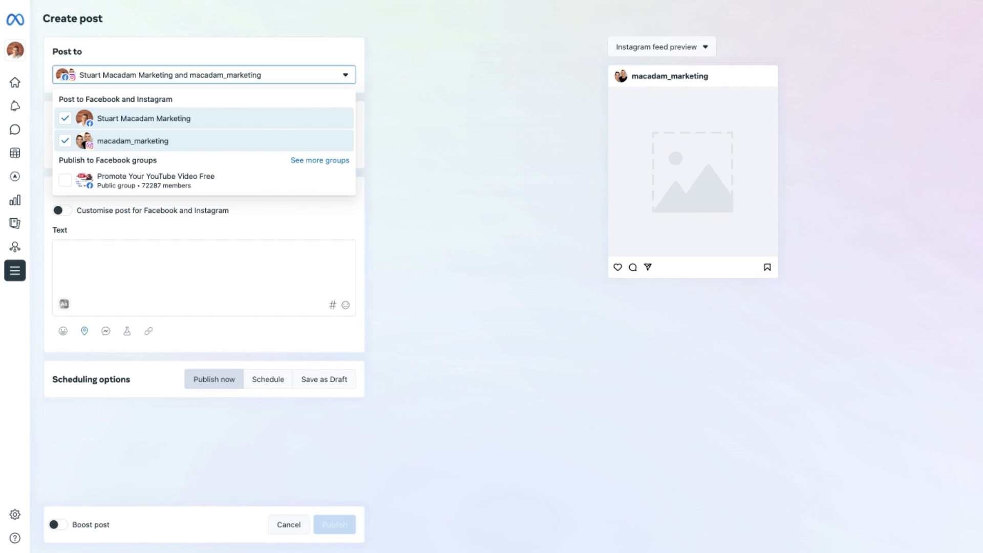
key(Escape)
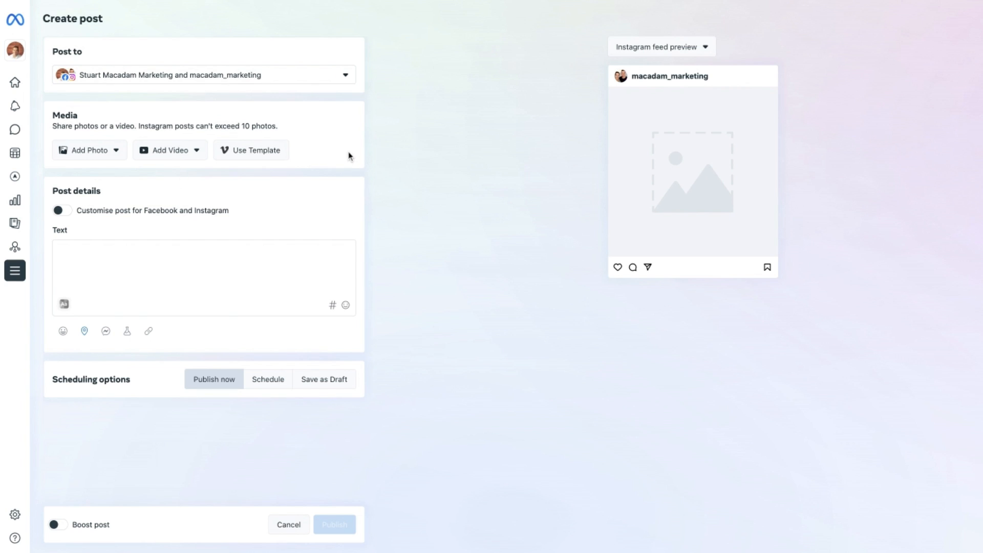
Add the Meta Business Suite tutorial image and enter the post text "New video is up. DM me for more details."
click(99, 160)
click(161, 153)
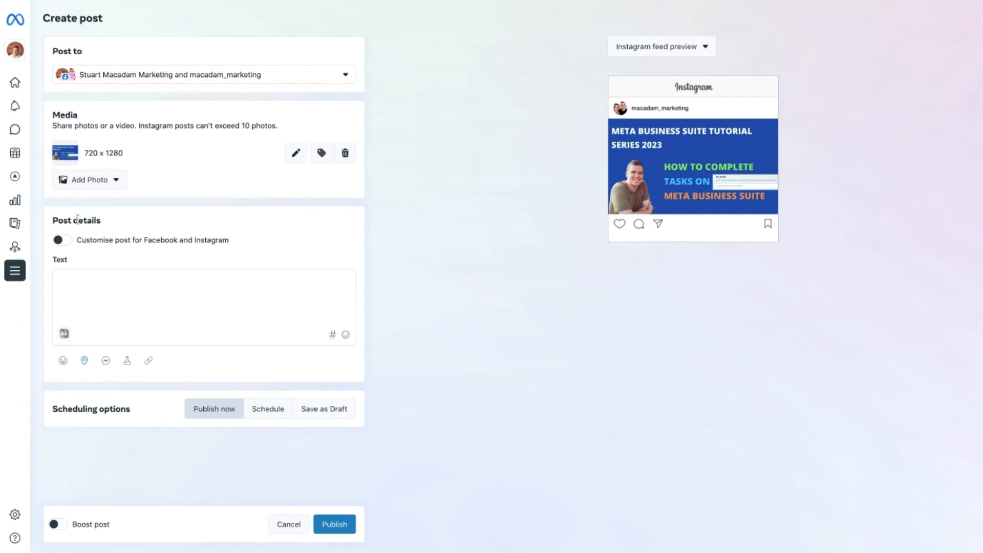
click(122, 282)
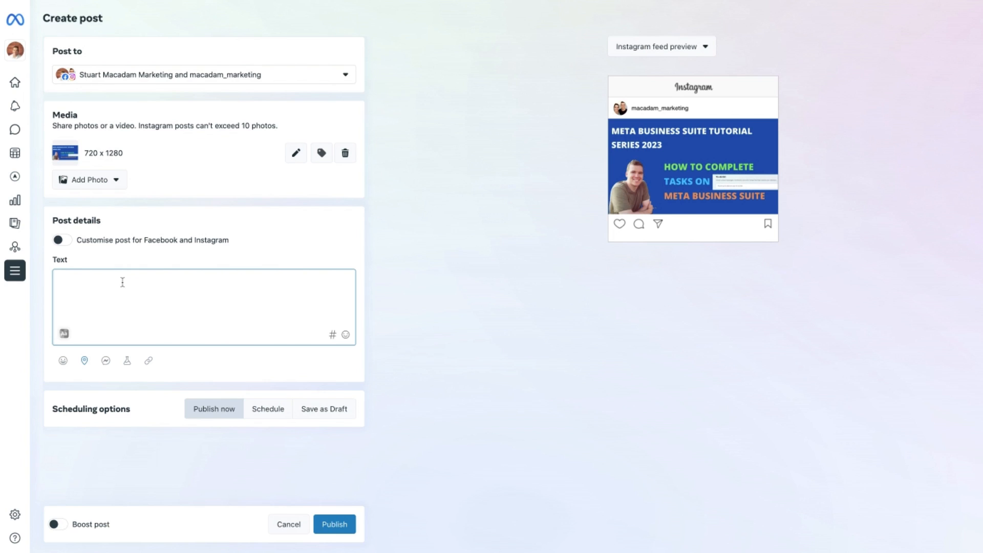
text(New video is up. DM me for more details)
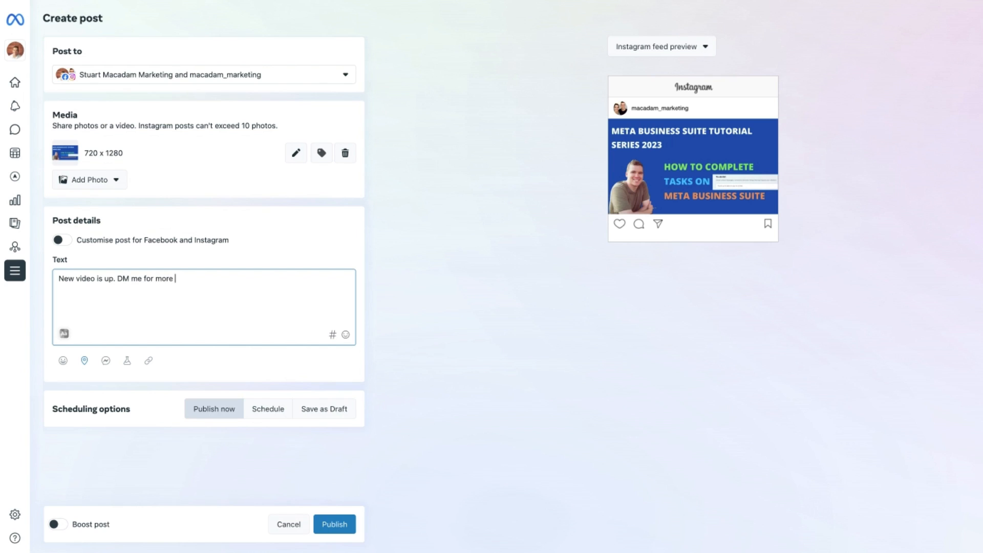
text(.)
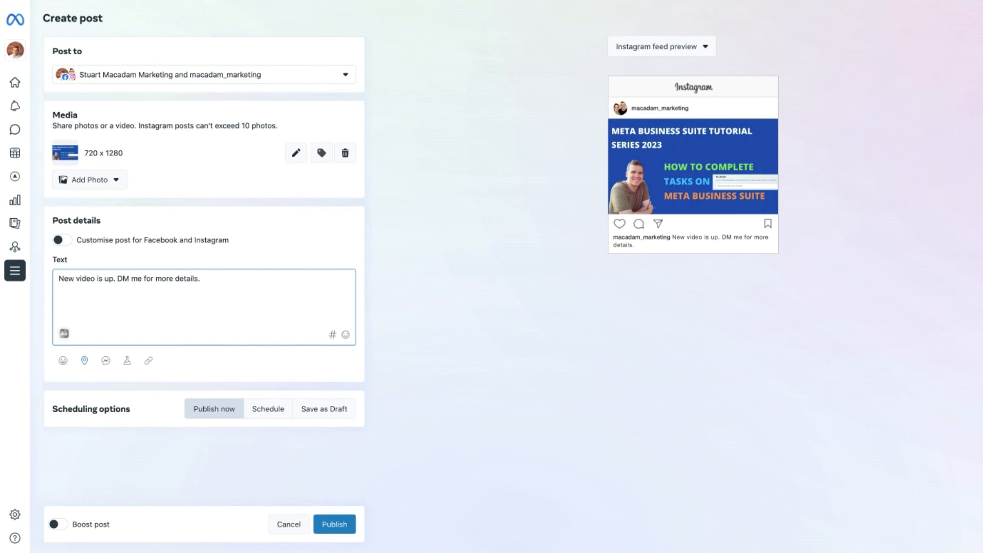
Preview the post in the Facebook News Feed for desktop and mobile and in the Instagram feed, then return to the Facebook preview
click(695, 48)
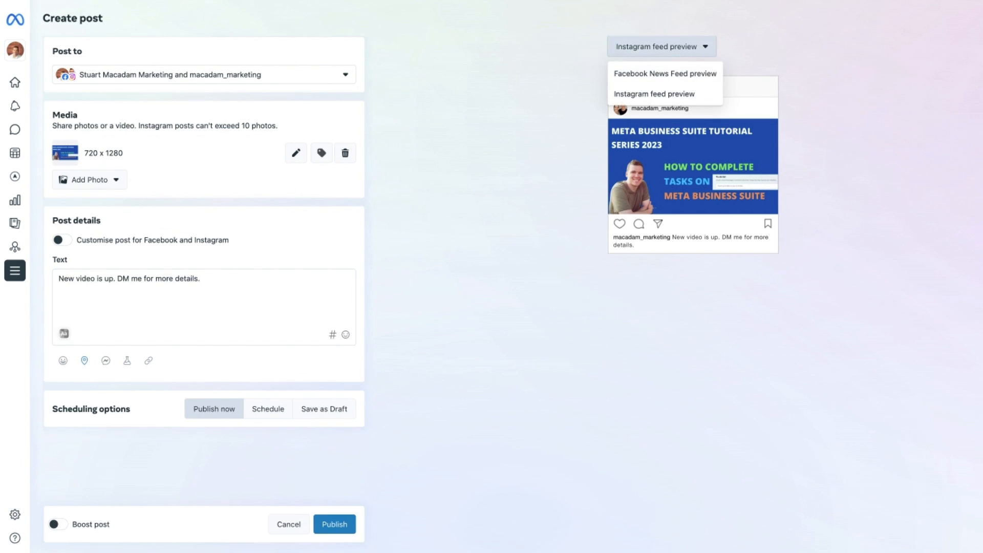
click(690, 73)
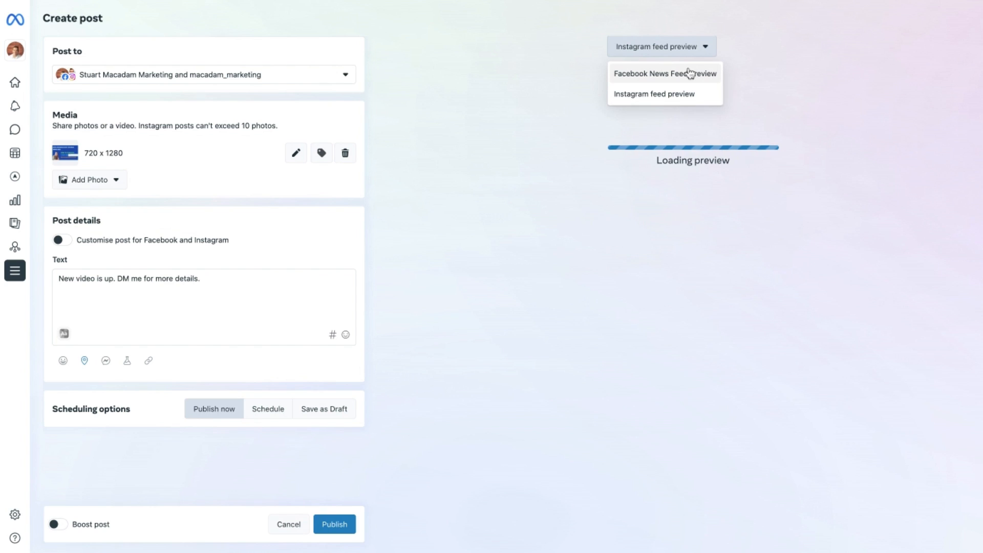
click(692, 75)
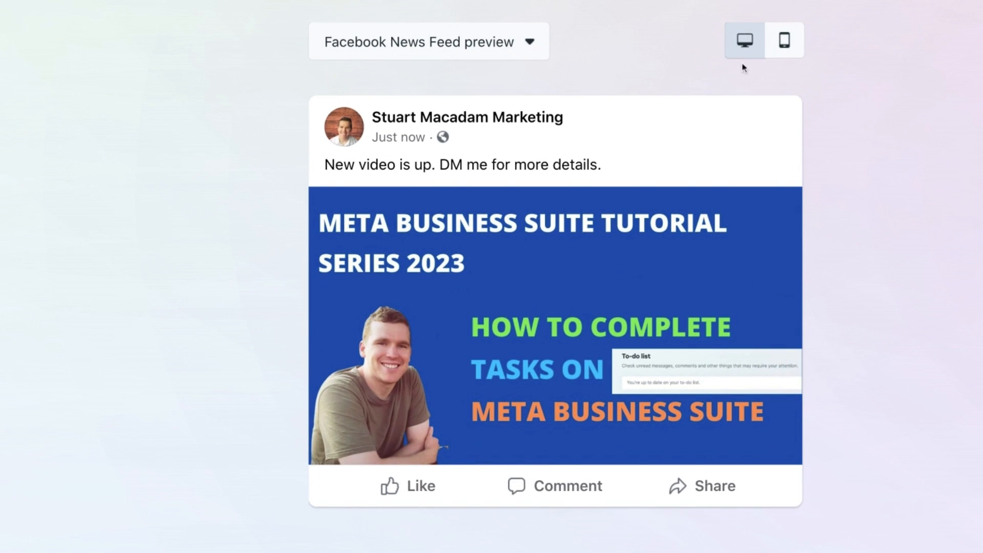
click(789, 41)
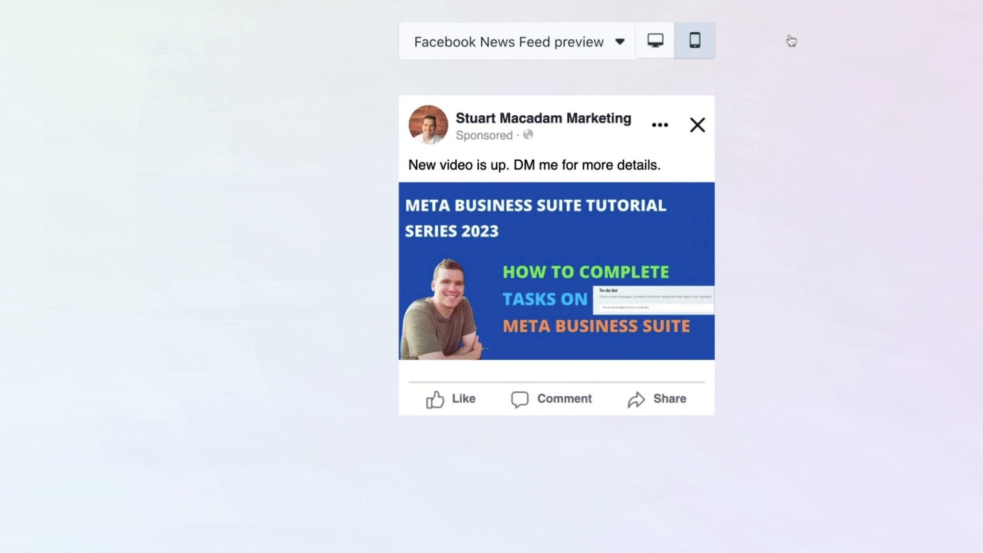
click(597, 44)
click(566, 129)
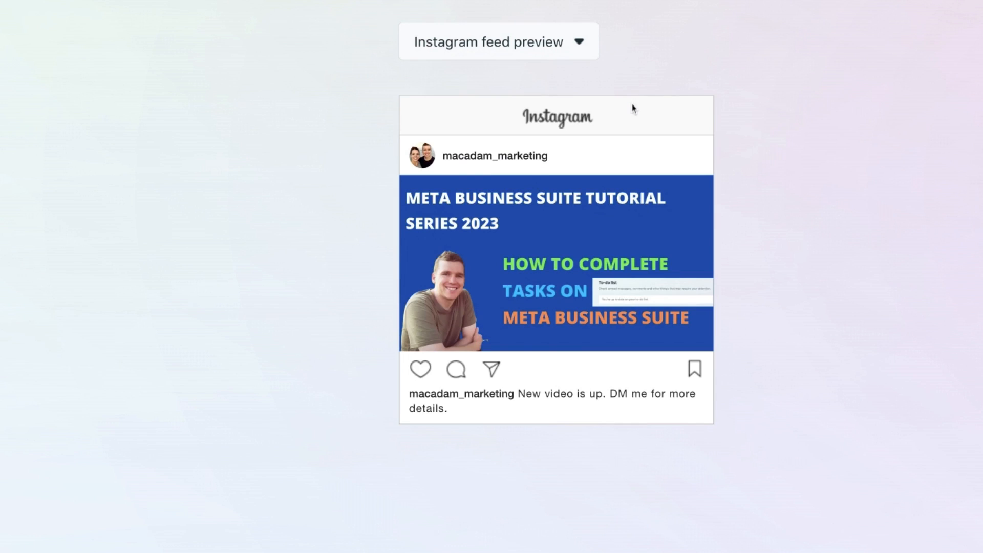
click(574, 42)
click(546, 92)
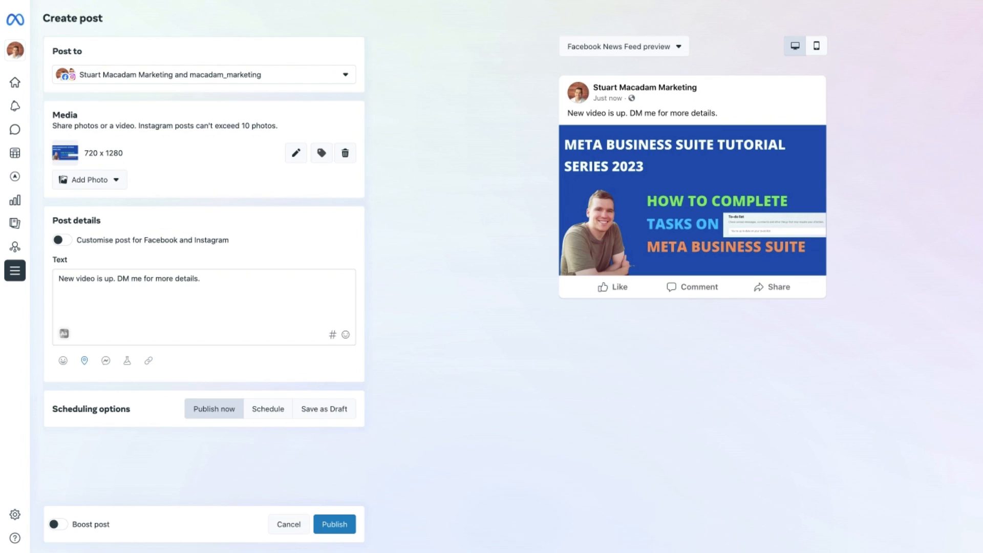
Search the hashtags for "marketing" and add #marketing to the post text
mouse_move(65, 333)
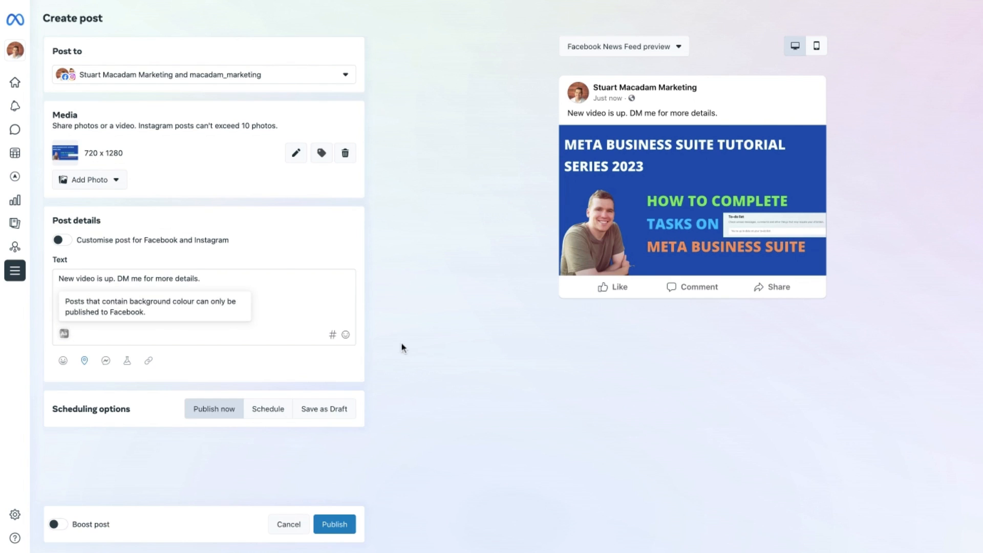
click(333, 335)
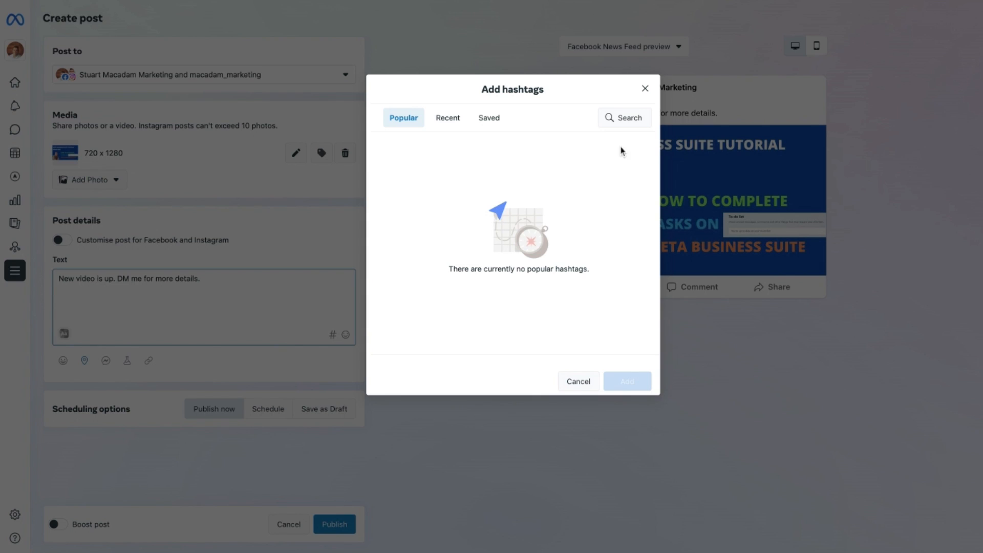
click(625, 122)
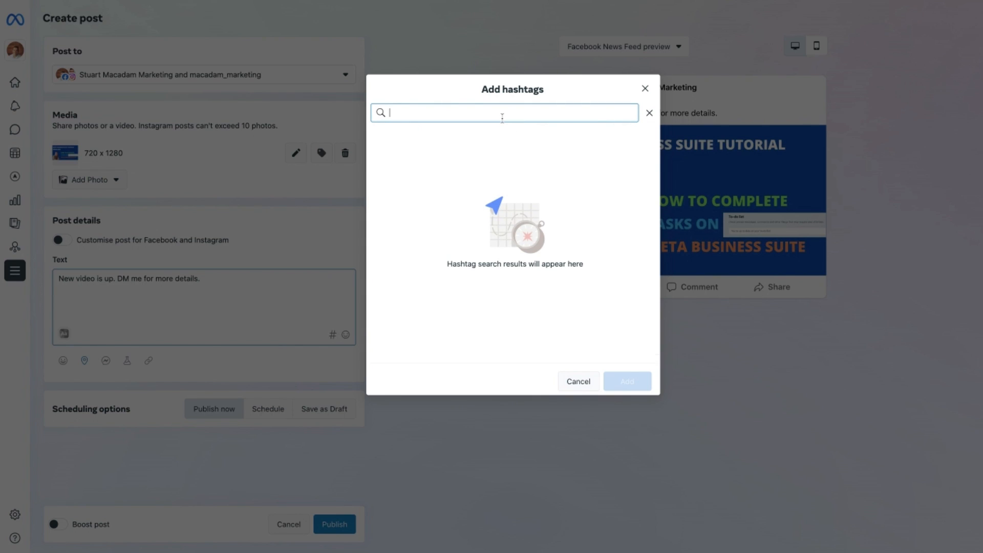
text(mar)
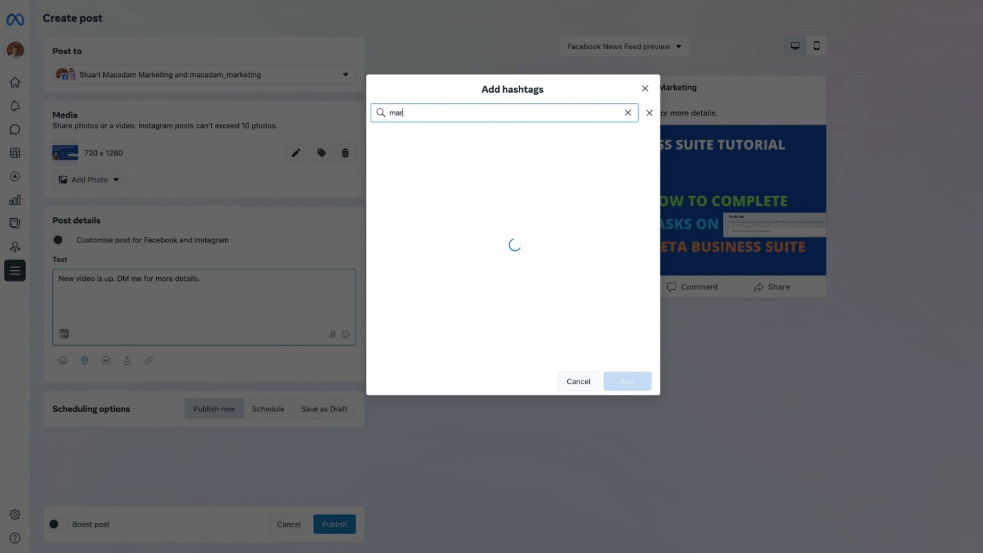
text(keting)
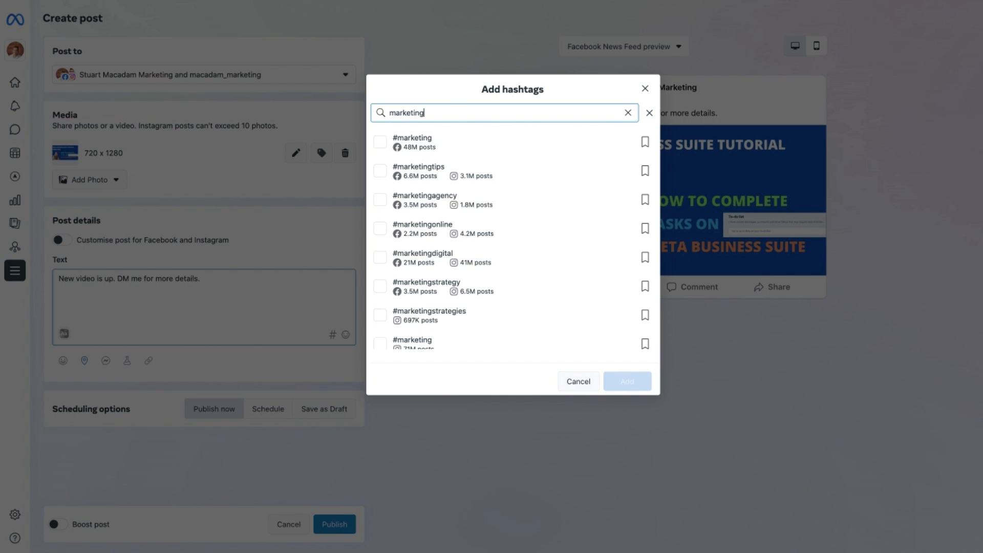
click(380, 142)
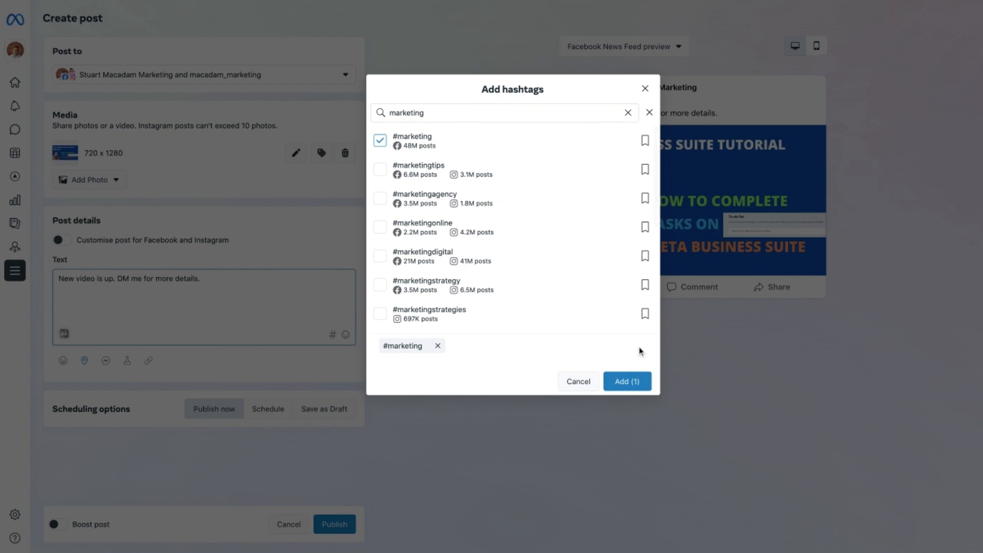
click(636, 386)
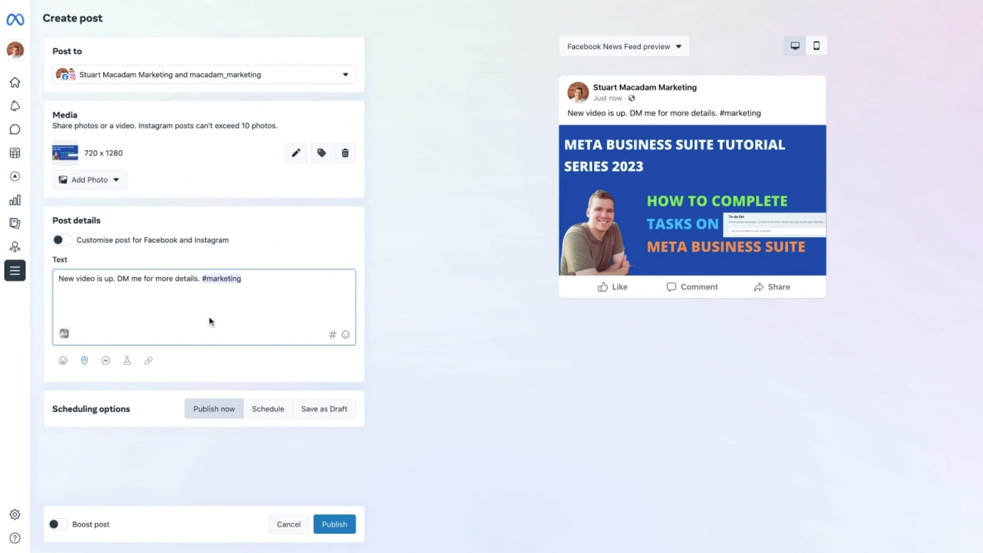
Insert a grinning face emoji after the hashtag in the post text
click(346, 336)
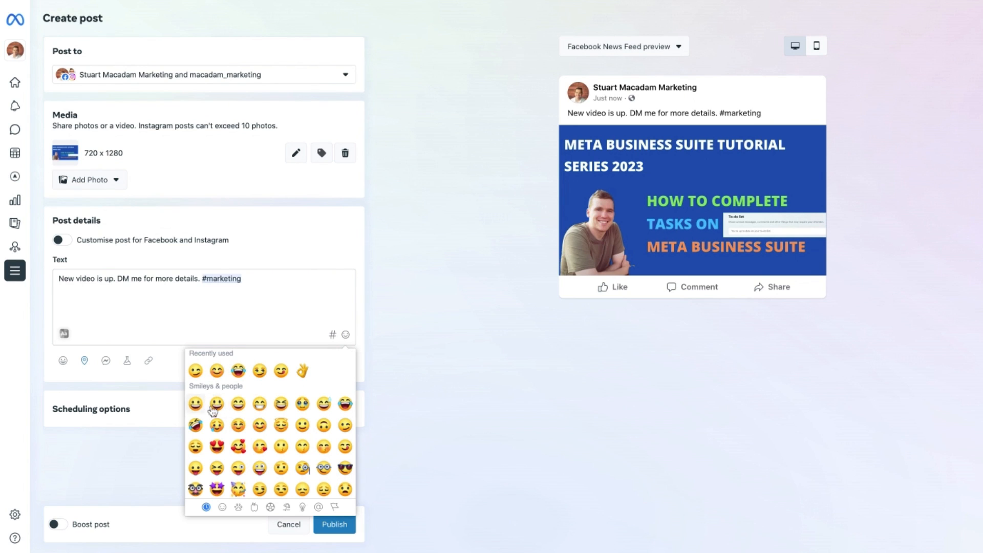
scroll(240, 440, down, 10)
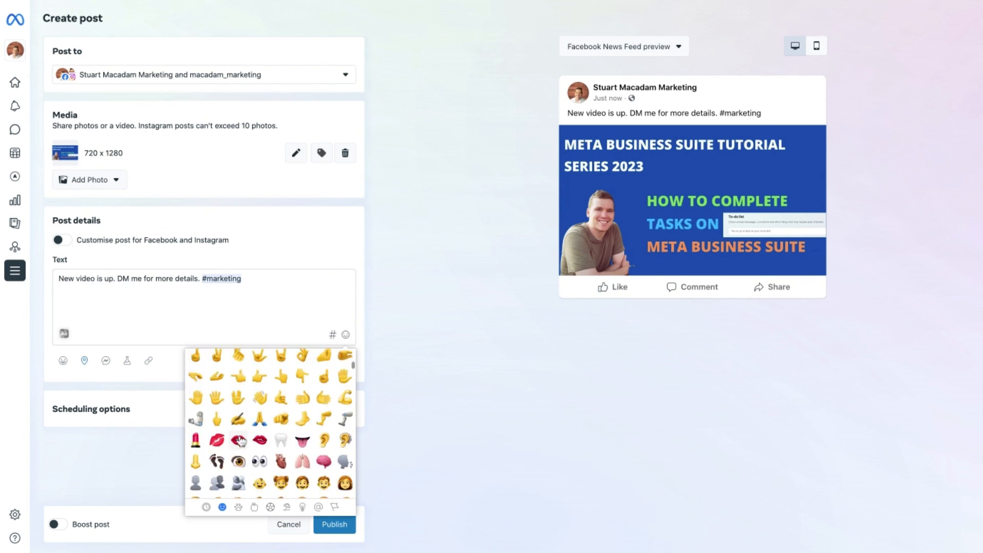
scroll(240, 439, down, 10)
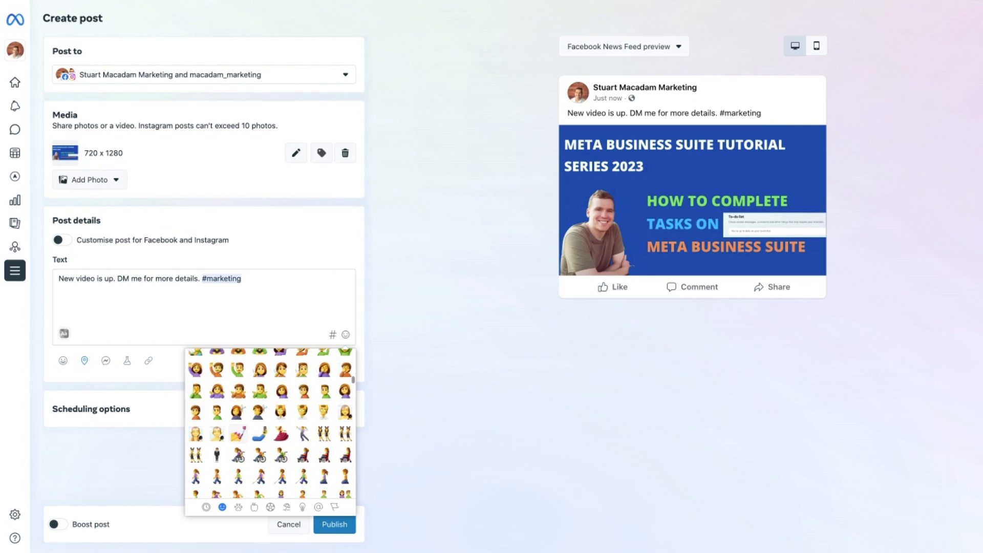
scroll(238, 434, up, 15)
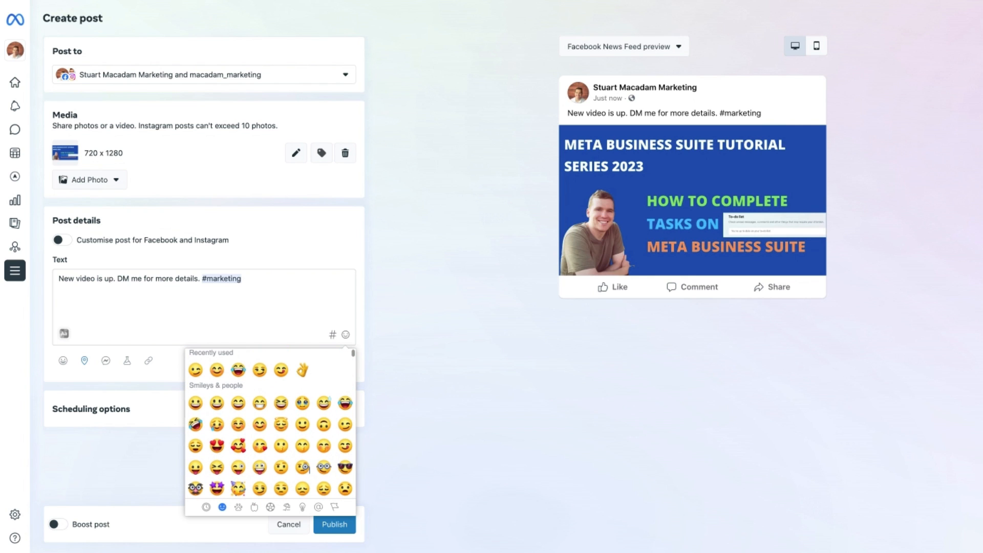
click(195, 403)
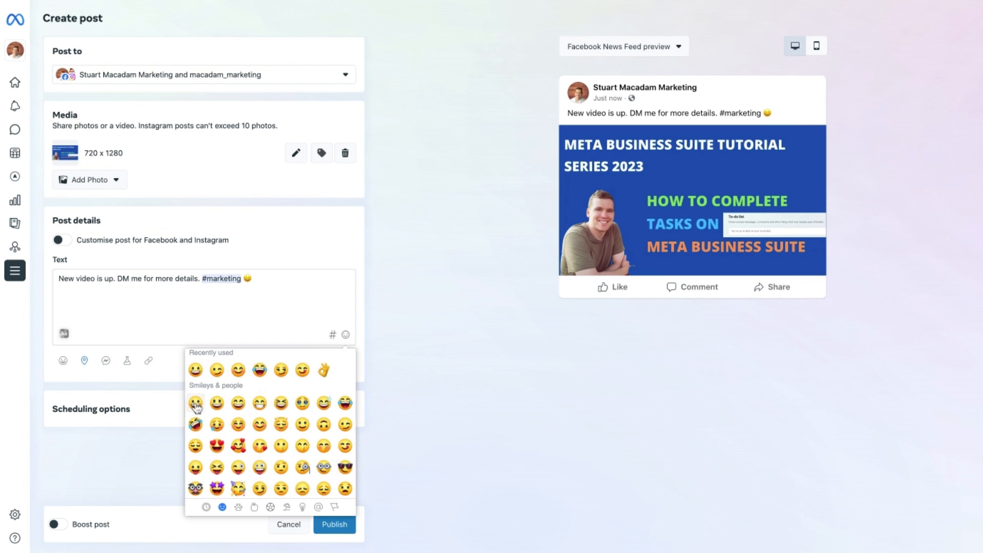
click(272, 297)
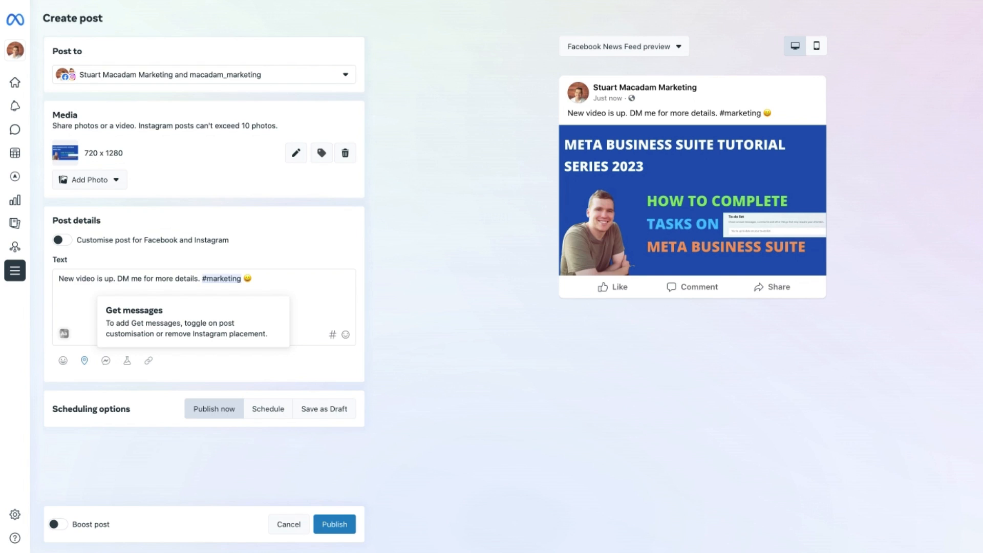
Remove the Instagram account from the post's destinations, keeping only the Facebook Page
click(300, 75)
click(65, 141)
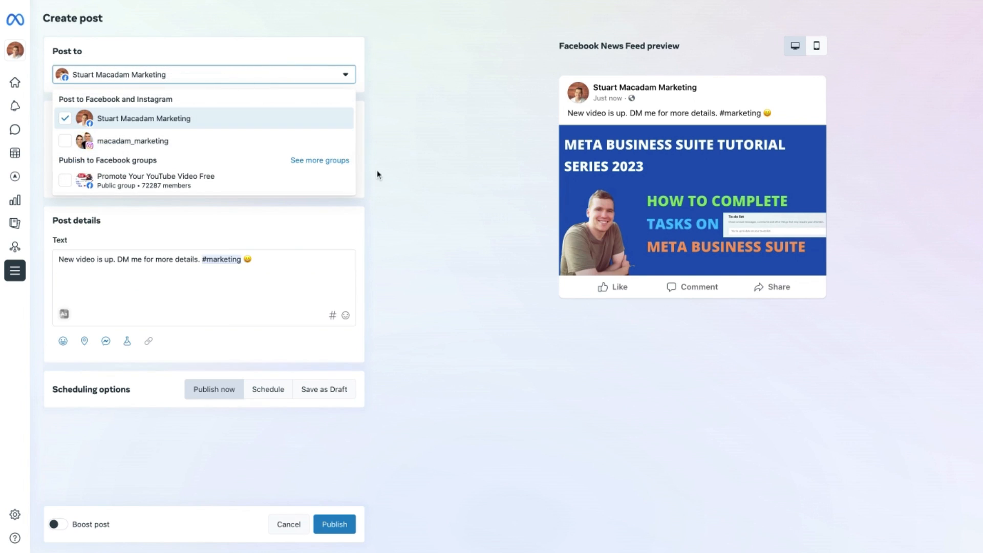
click(378, 173)
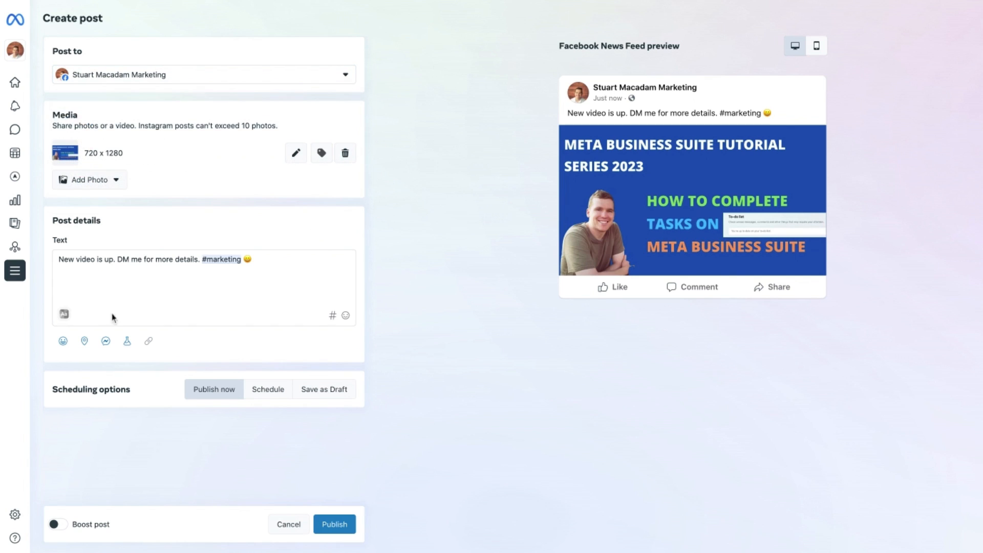
Try the Get messages option on the post and remove it again
click(105, 341)
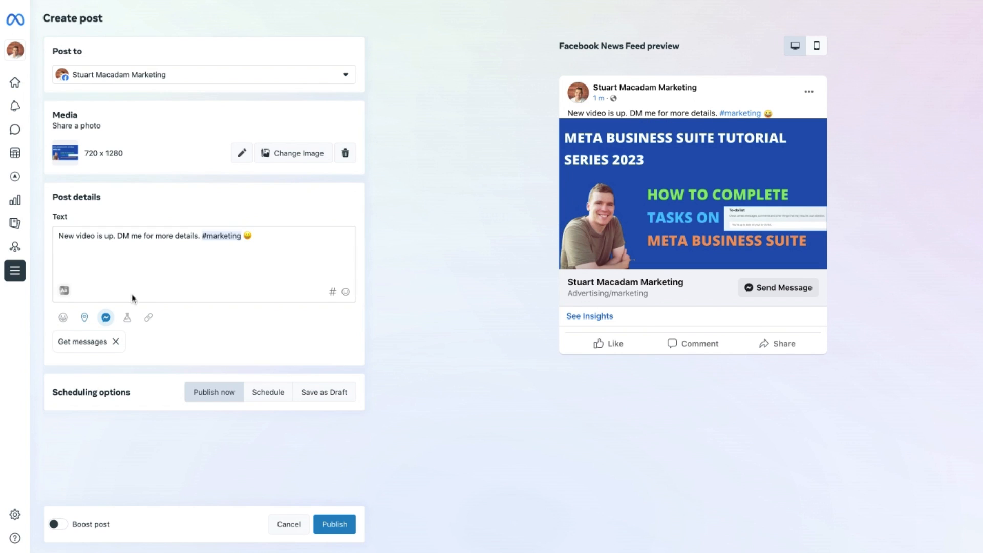
click(117, 342)
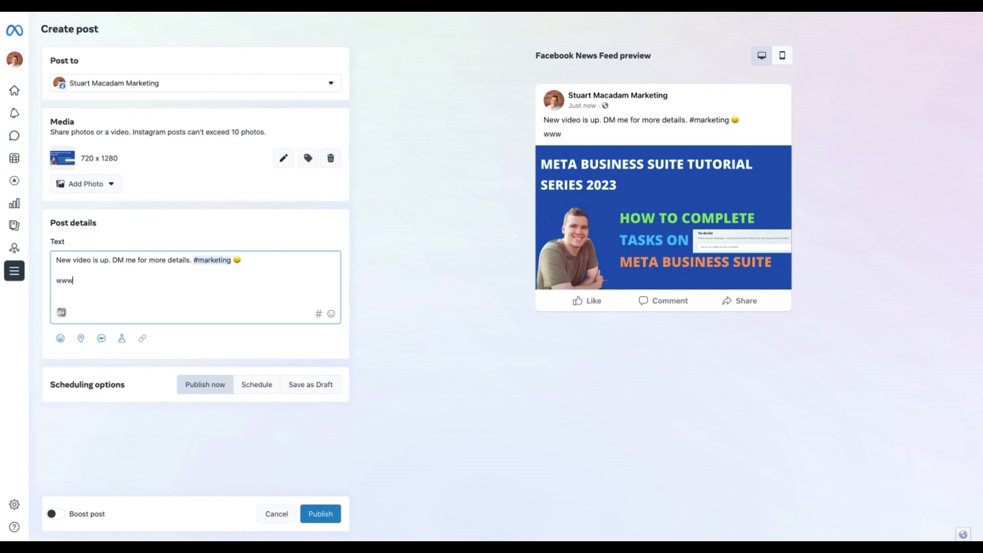
Finish entering the website address below the post text, and check the post's mobile and desktop previews
text(stuartmac)
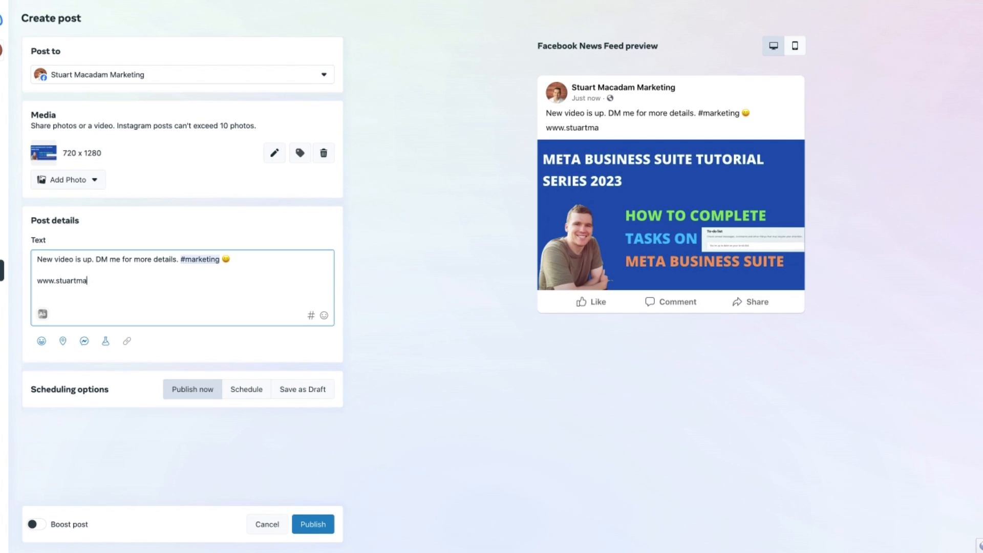
text(adam.com)
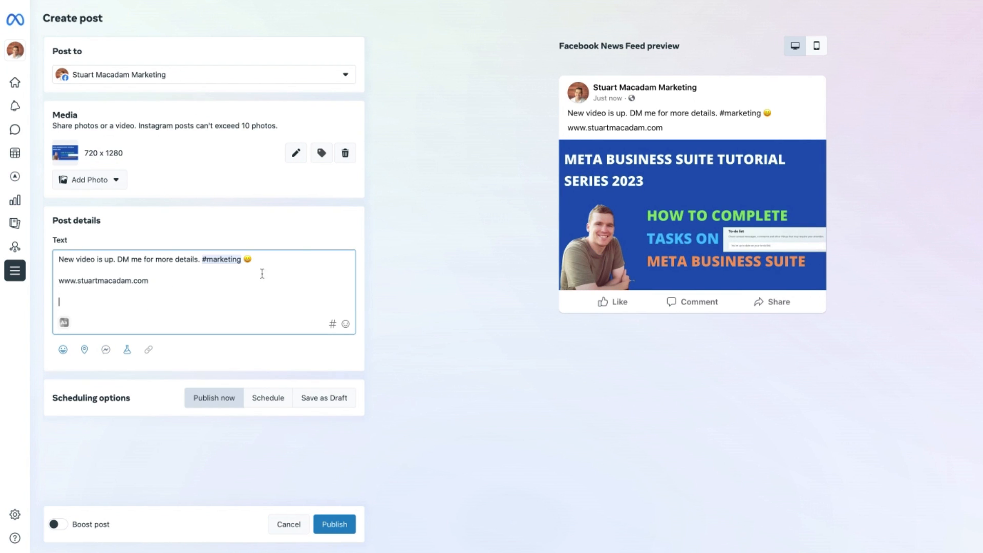
click(817, 47)
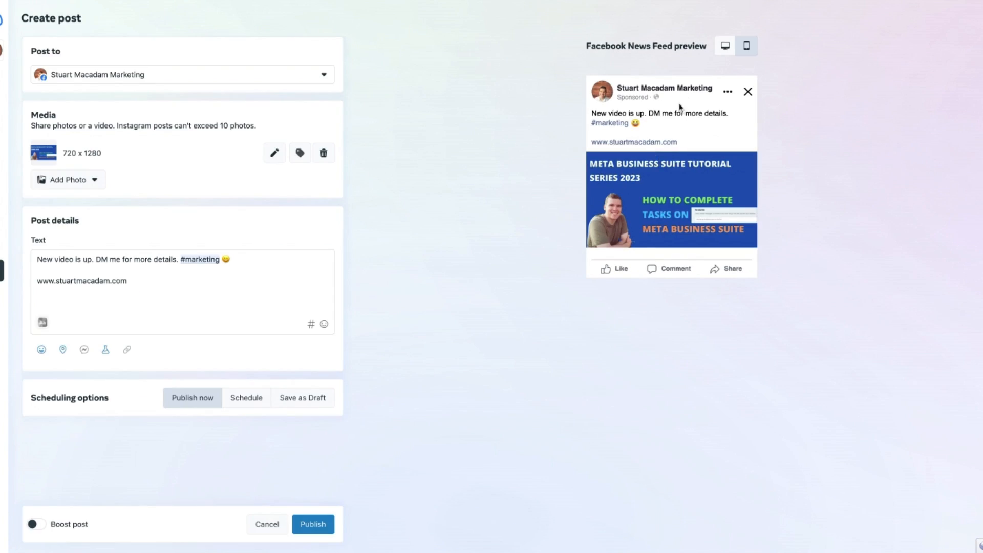
click(726, 45)
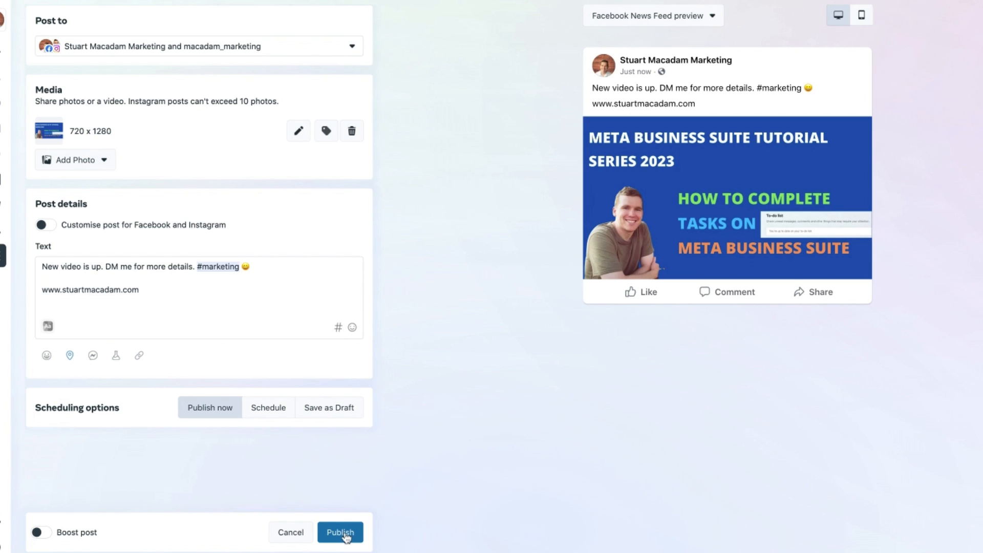
Switch the post to scheduled publishing and set both the Facebook and Instagram dates to 24 February 2023
click(266, 408)
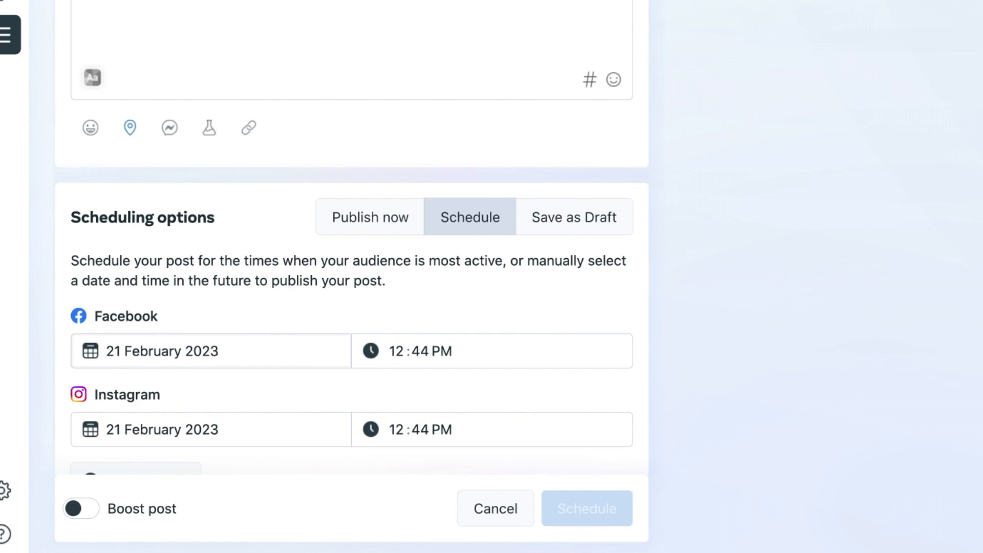
click(126, 351)
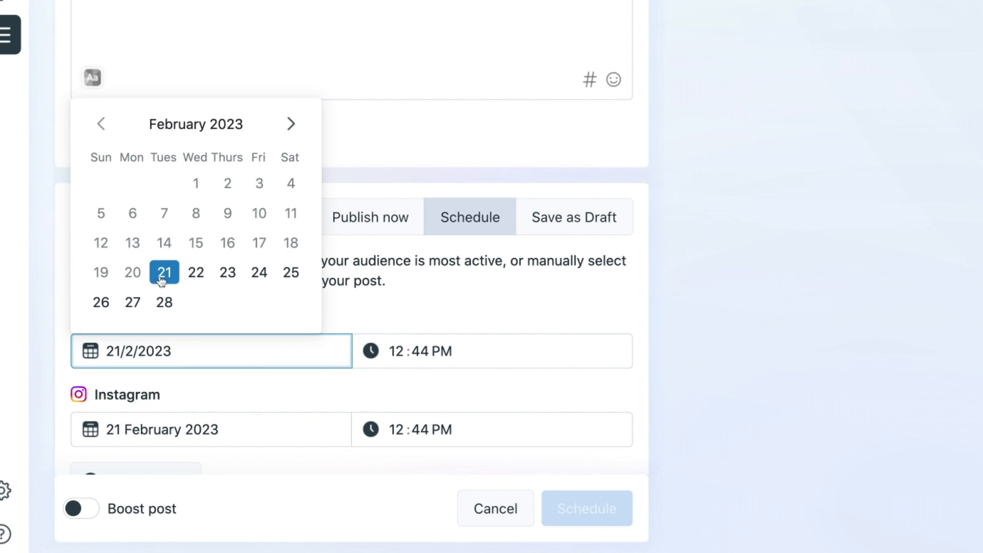
click(259, 272)
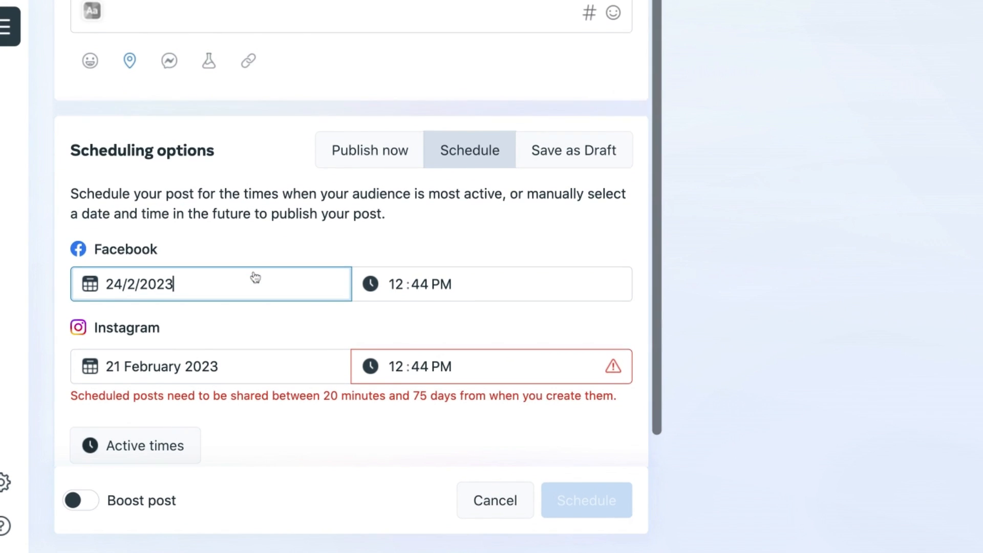
click(123, 365)
click(263, 289)
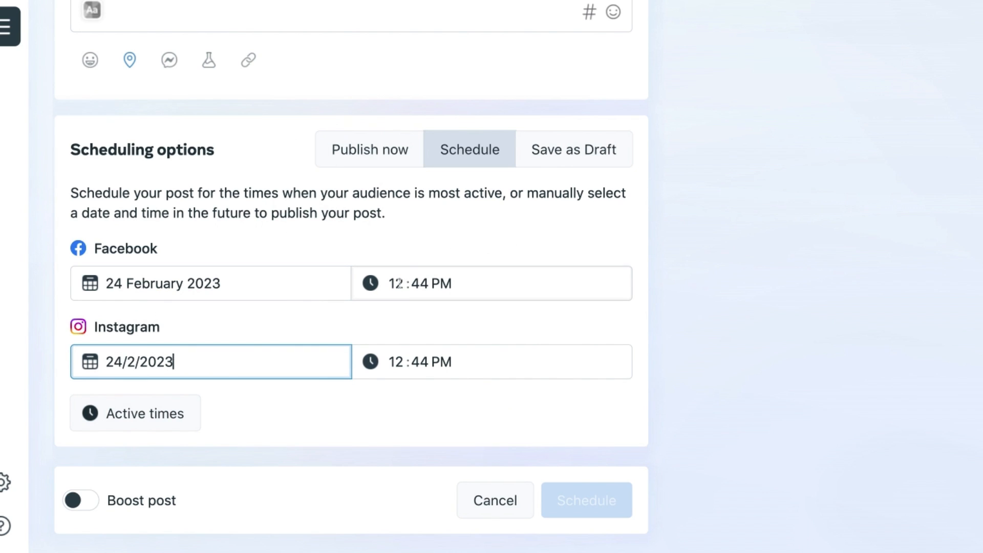
Set the hour of the Facebook and Instagram schedule times to 06, making both 06:44 PM
click(399, 283)
click(430, 284)
click(399, 283)
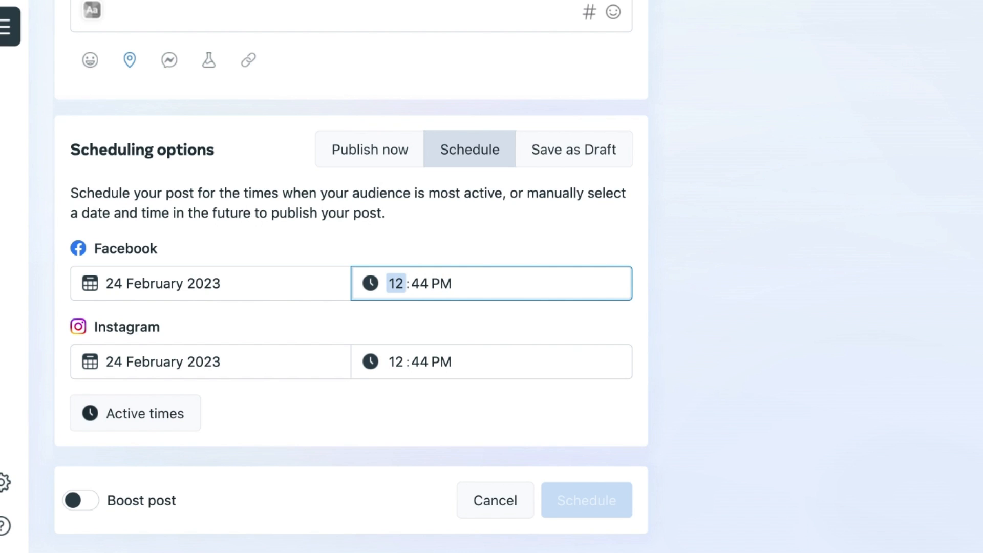
text(06)
click(399, 361)
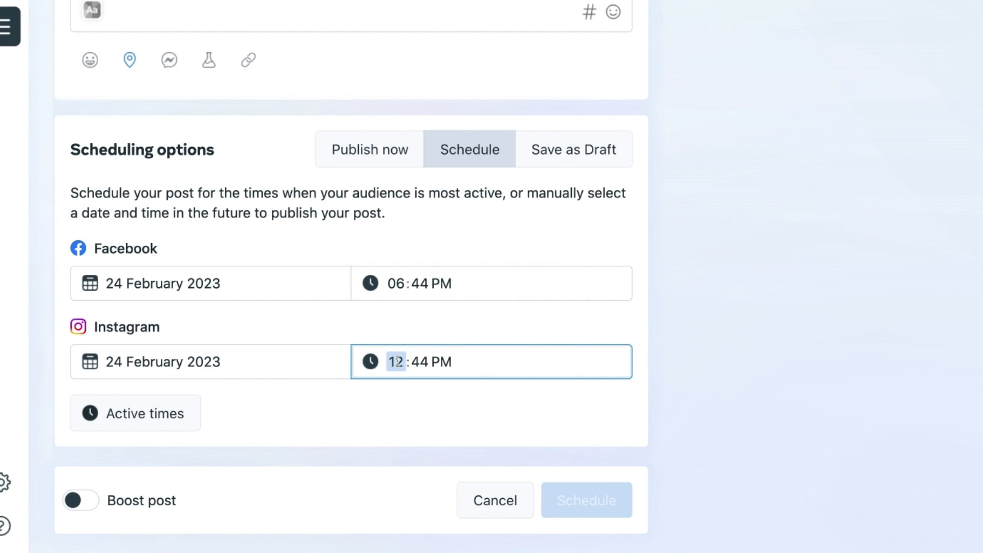
text(06)
Try the Save as Draft option, switch the post back to immediate publishing and publish it
click(652, 306)
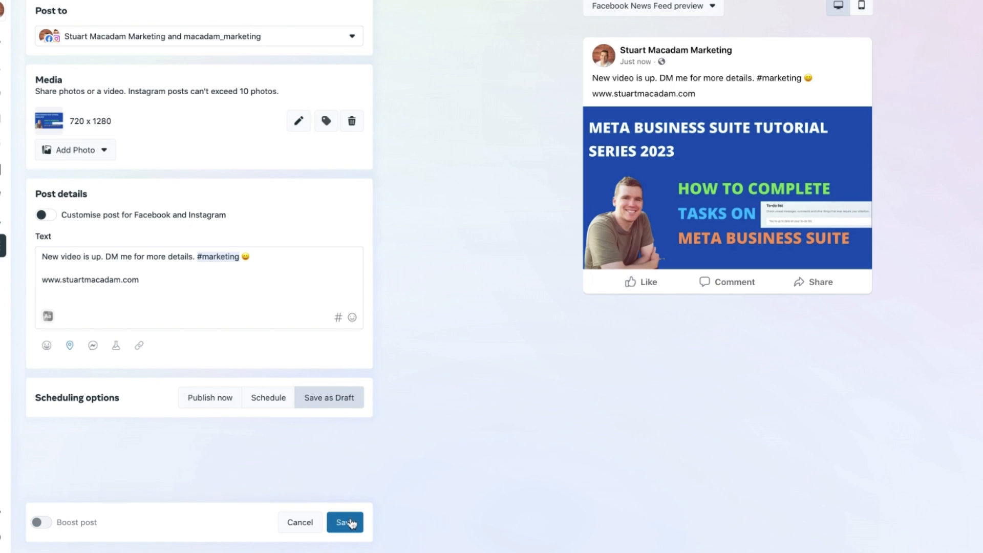
click(204, 401)
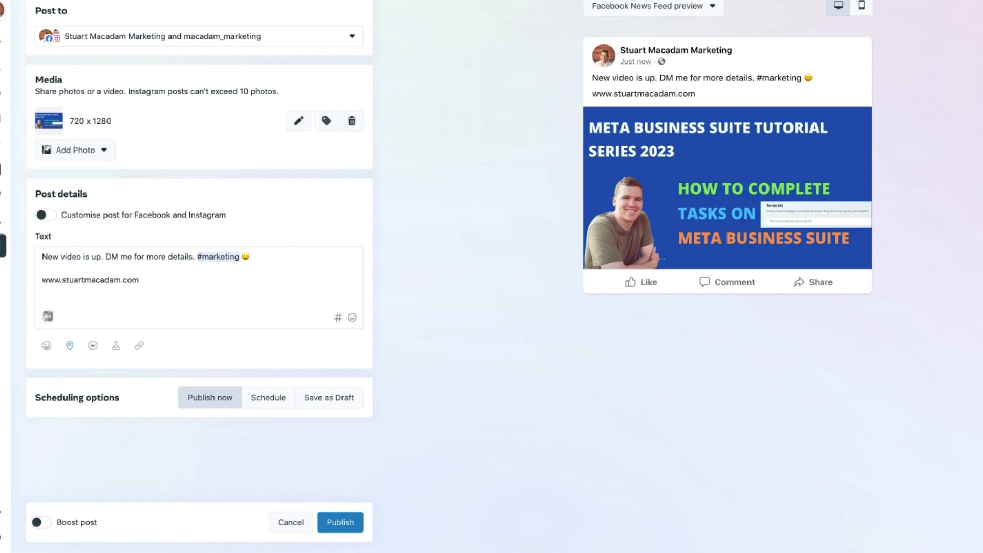
click(342, 529)
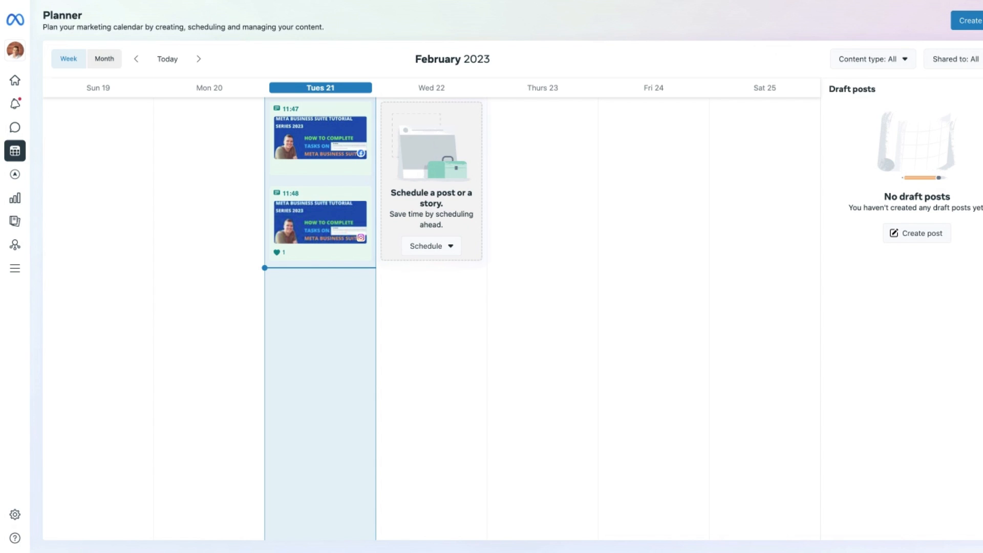
Open the details of the 11:47 Facebook post on Tuesday 21 in the planner and start editing the post
click(295, 159)
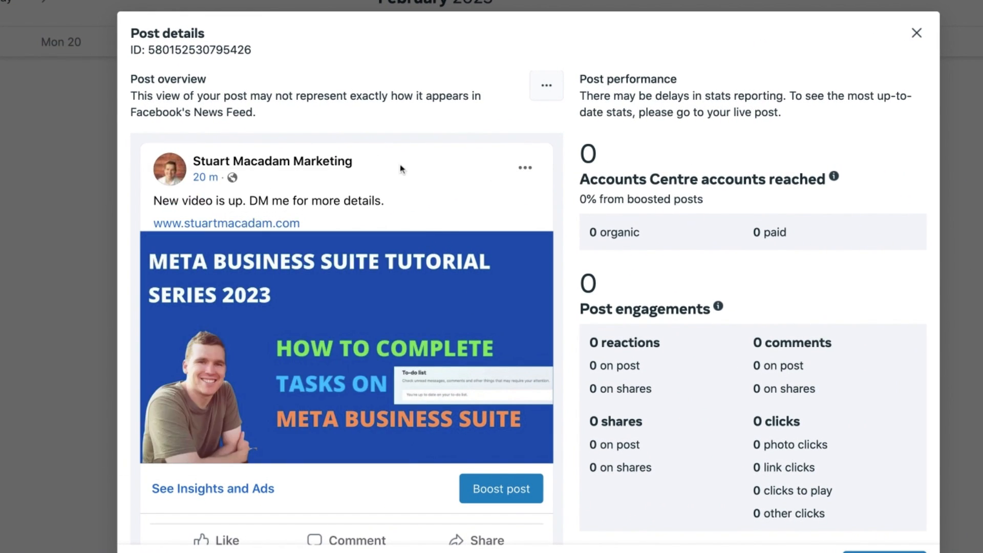
click(526, 169)
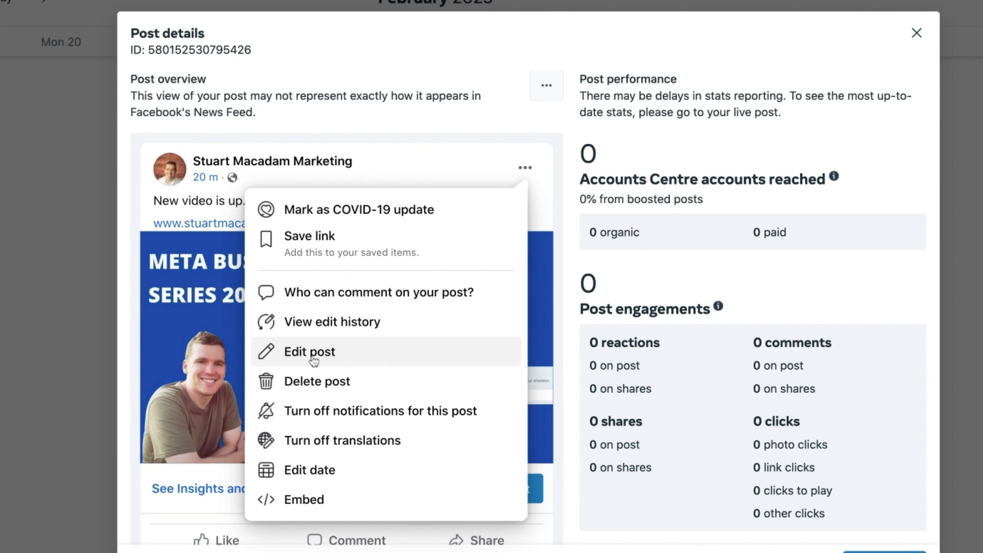
click(309, 351)
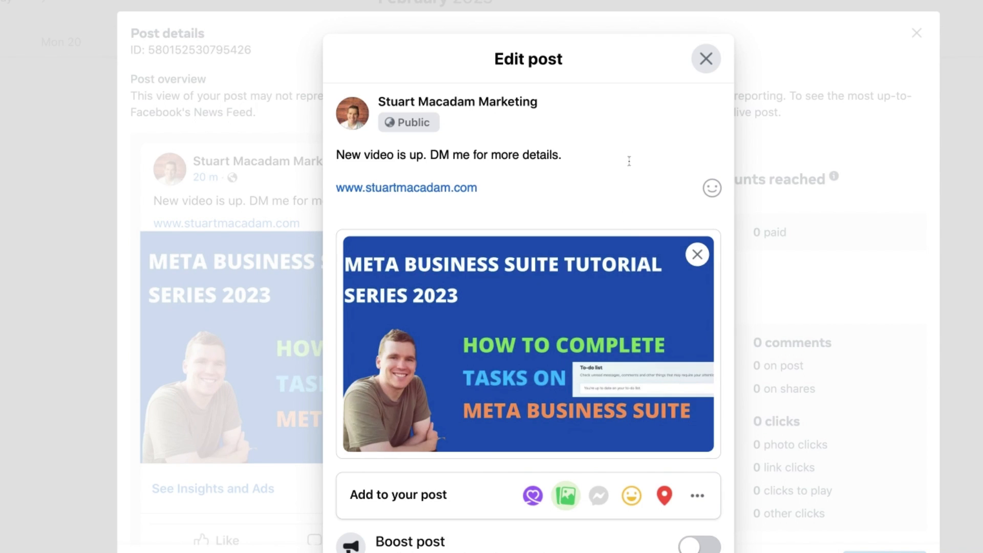
Look over the editable text, image and add-on options of the published post, and save it
scroll(633, 158, down, 3)
scroll(634, 159, up, 1)
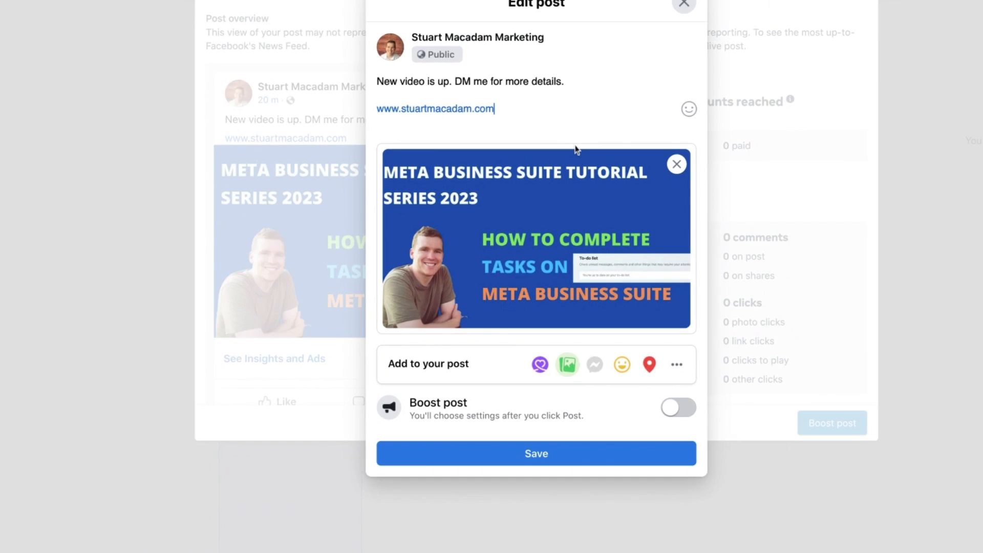
mouse_move(615, 195)
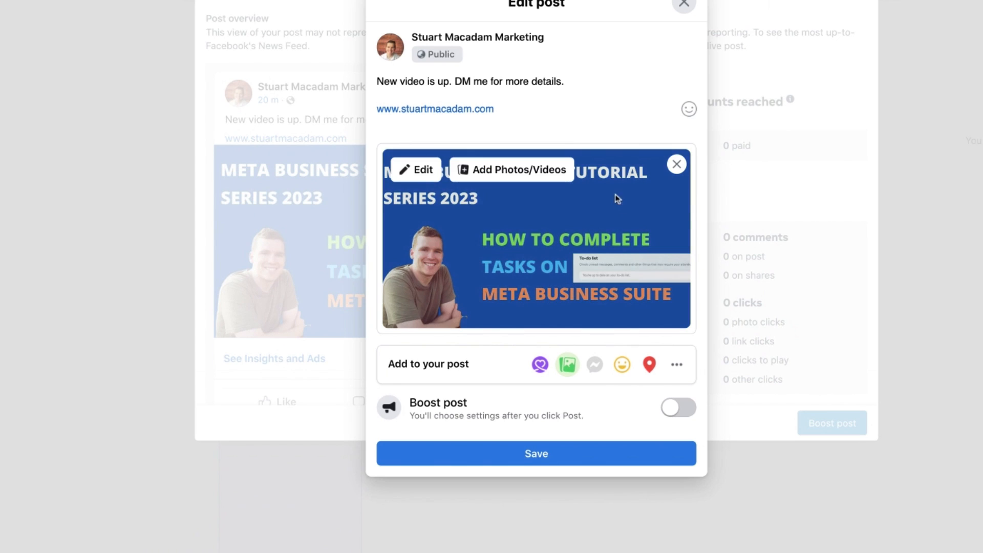
click(490, 81)
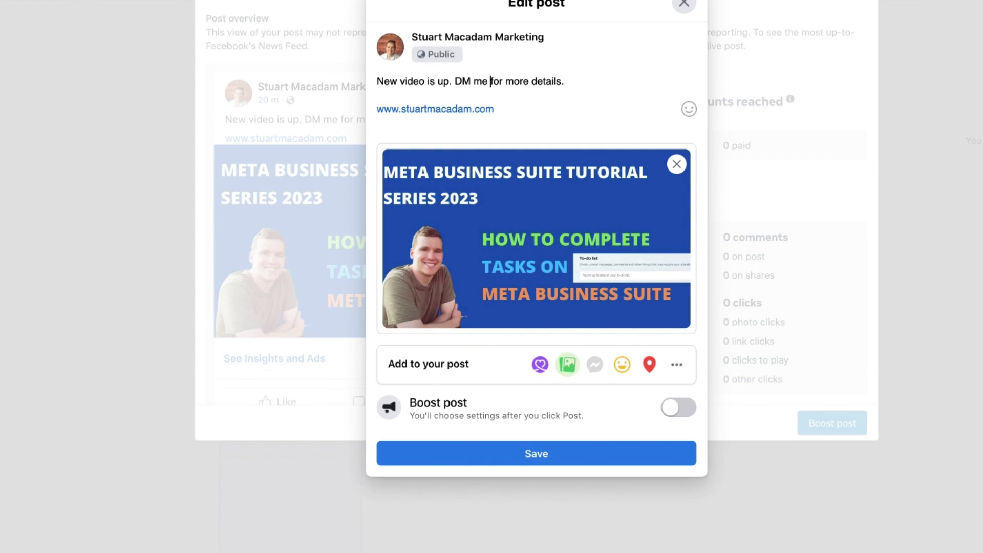
click(569, 85)
click(528, 462)
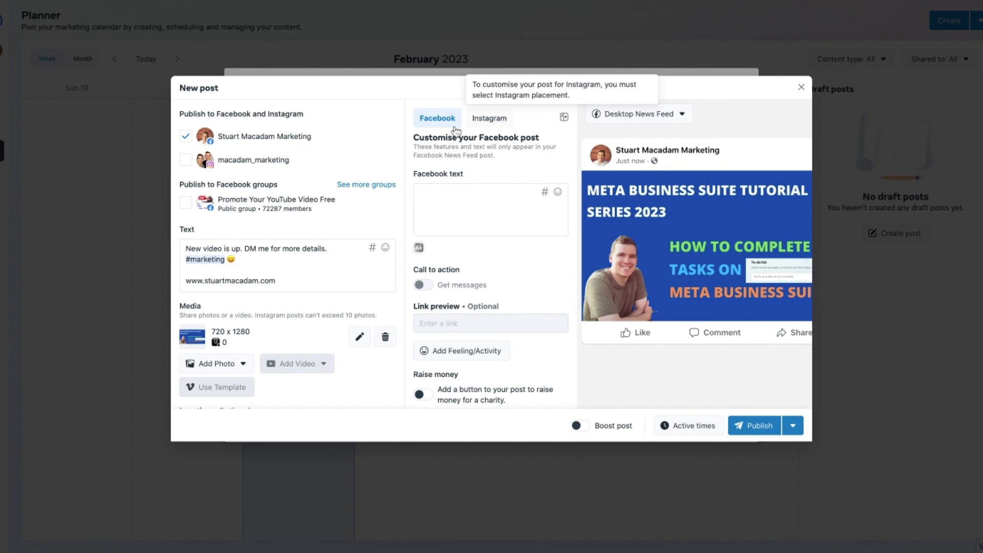
Examine the new post's news feed preview choices, Facebook customisation settings and publishing options
click(681, 115)
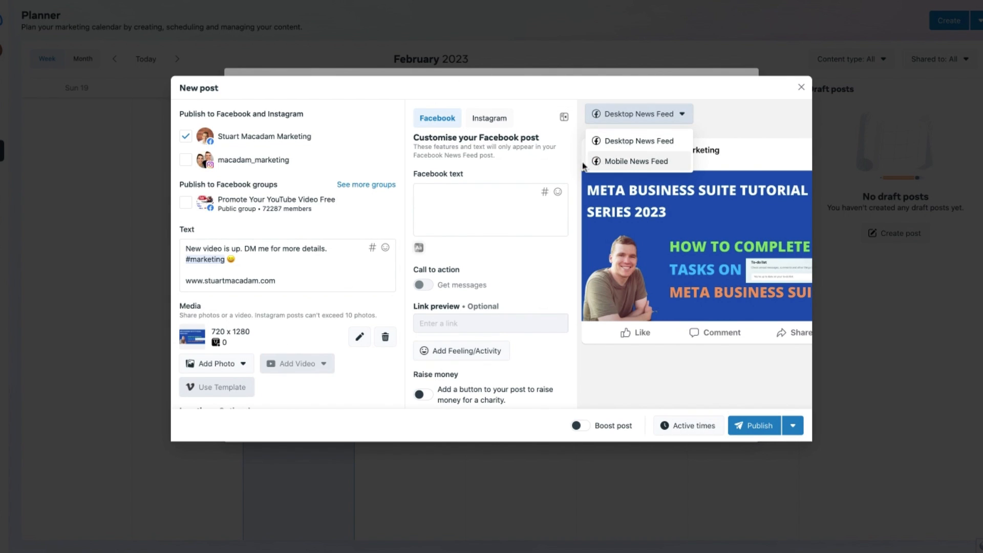
click(562, 165)
scroll(538, 240, down, 2)
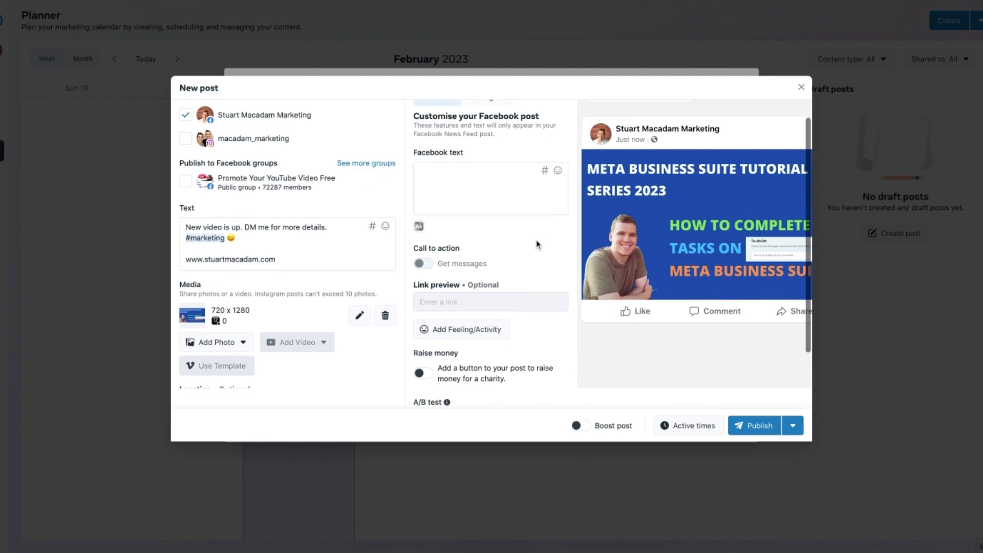
scroll(537, 244, up, 2)
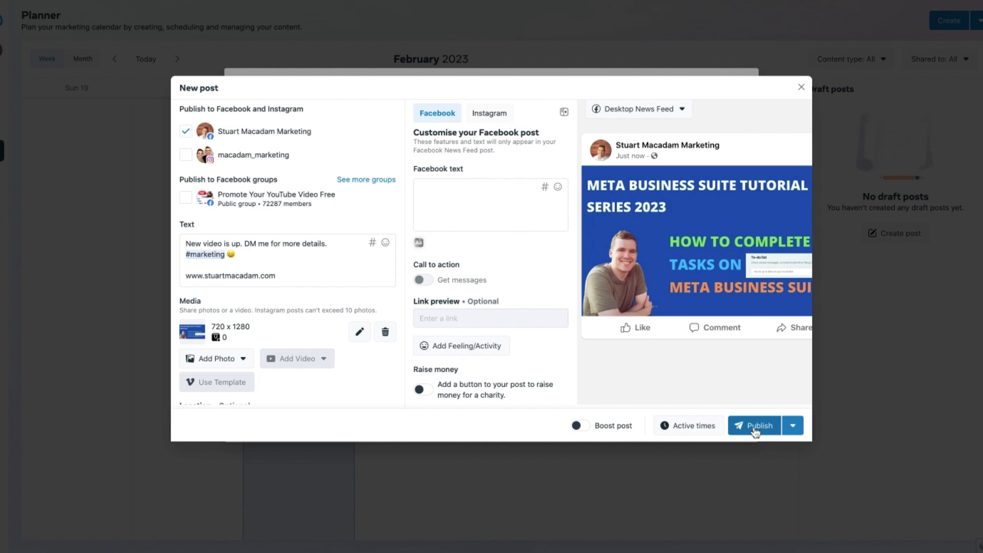
click(795, 429)
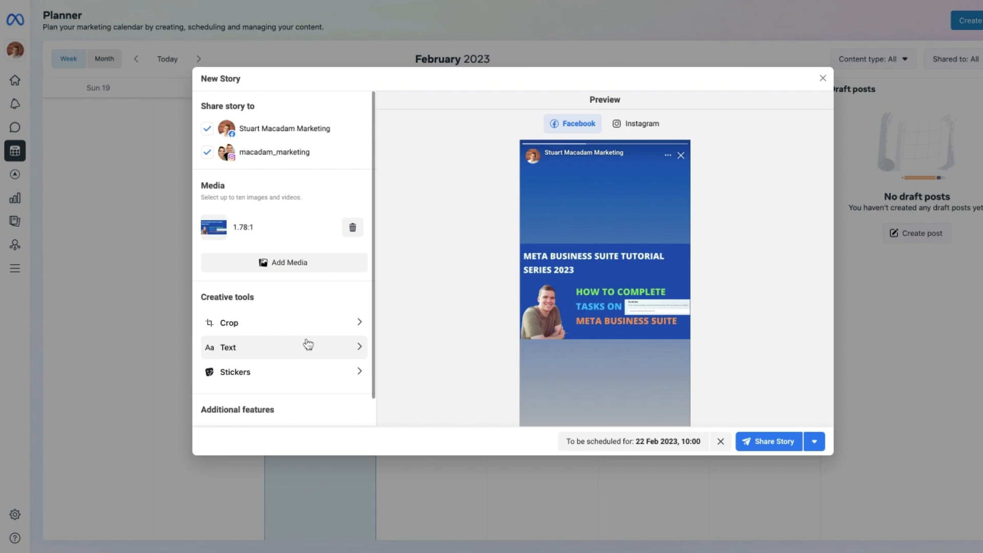
Open the text tool for the new story's image
click(308, 344)
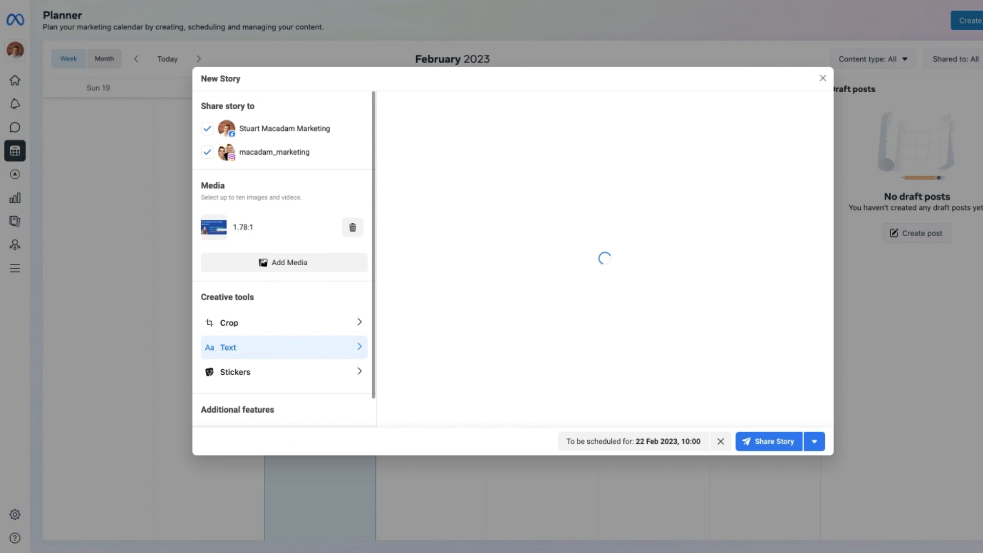